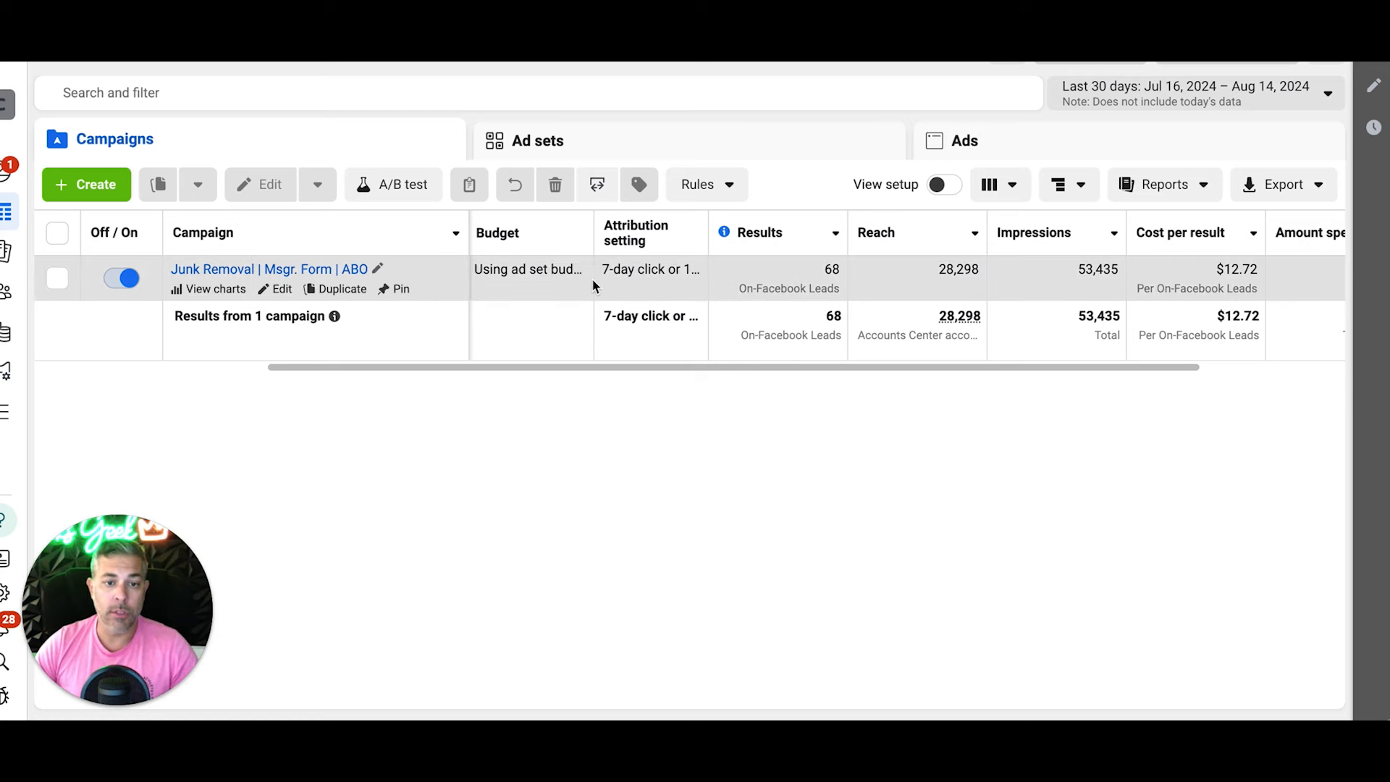
scroll(594, 285, "left", 2)
scroll(593, 285, "left", 2)
scroll(596, 284, "left", 2)
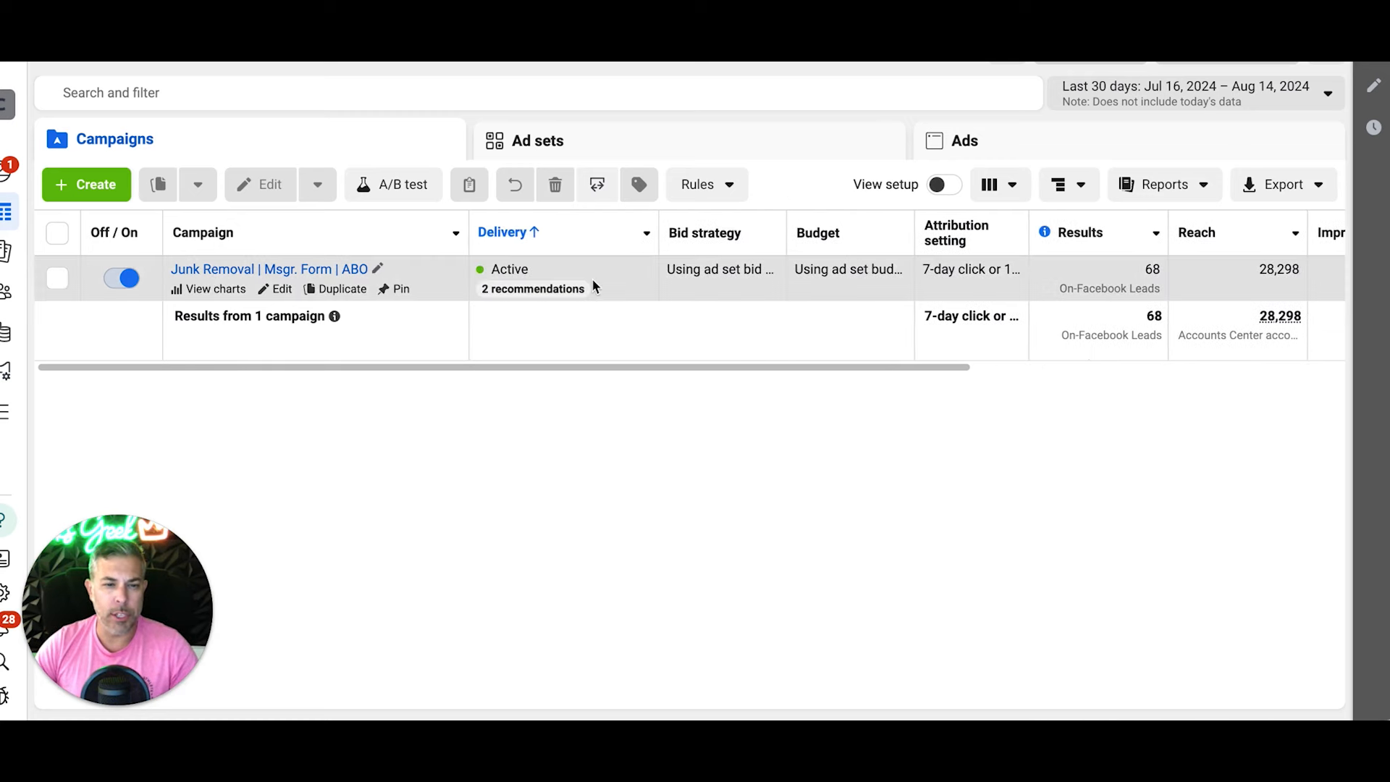
scroll(747, 285, "right", 5)
scroll(747, 286, "right", 2)
scroll(748, 286, "right", 1)
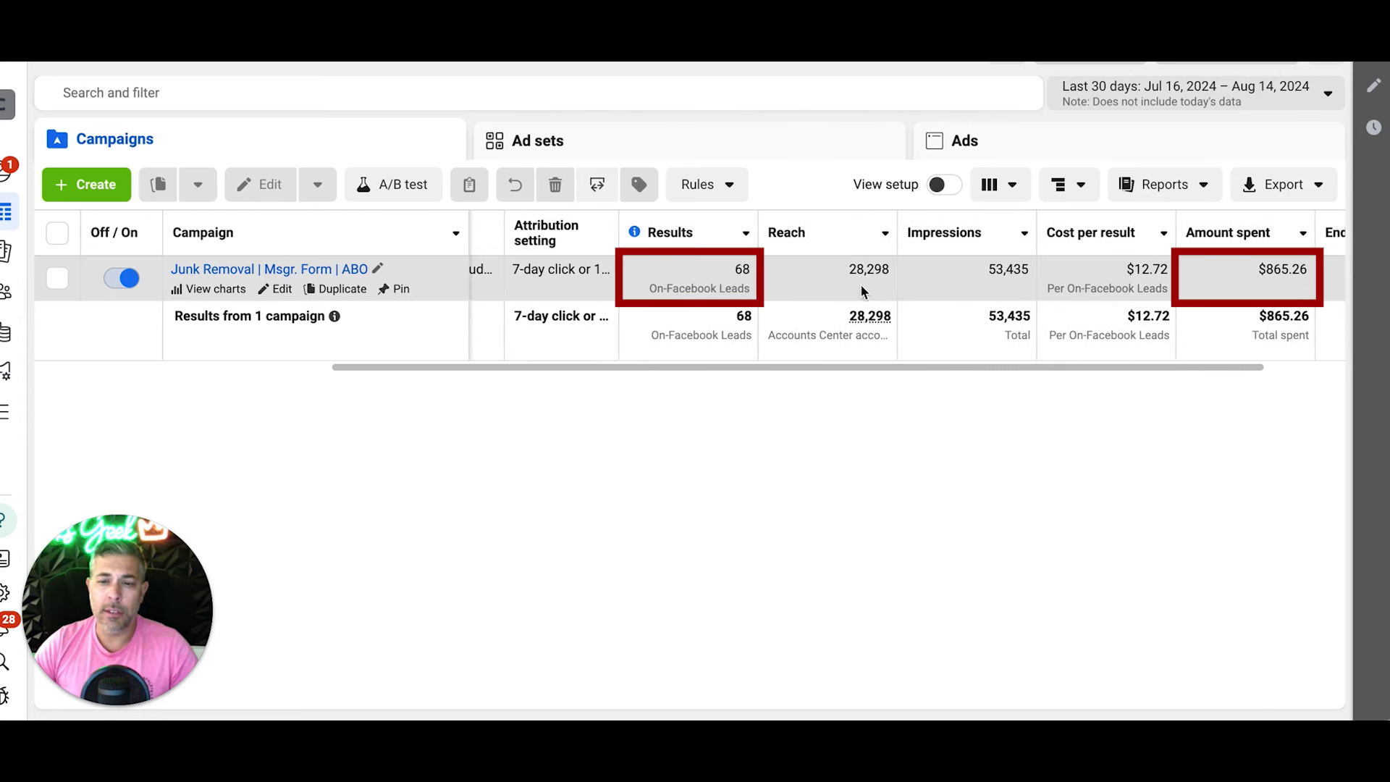
scroll(752, 288, "left", 2)
scroll(751, 286, "left", 3)
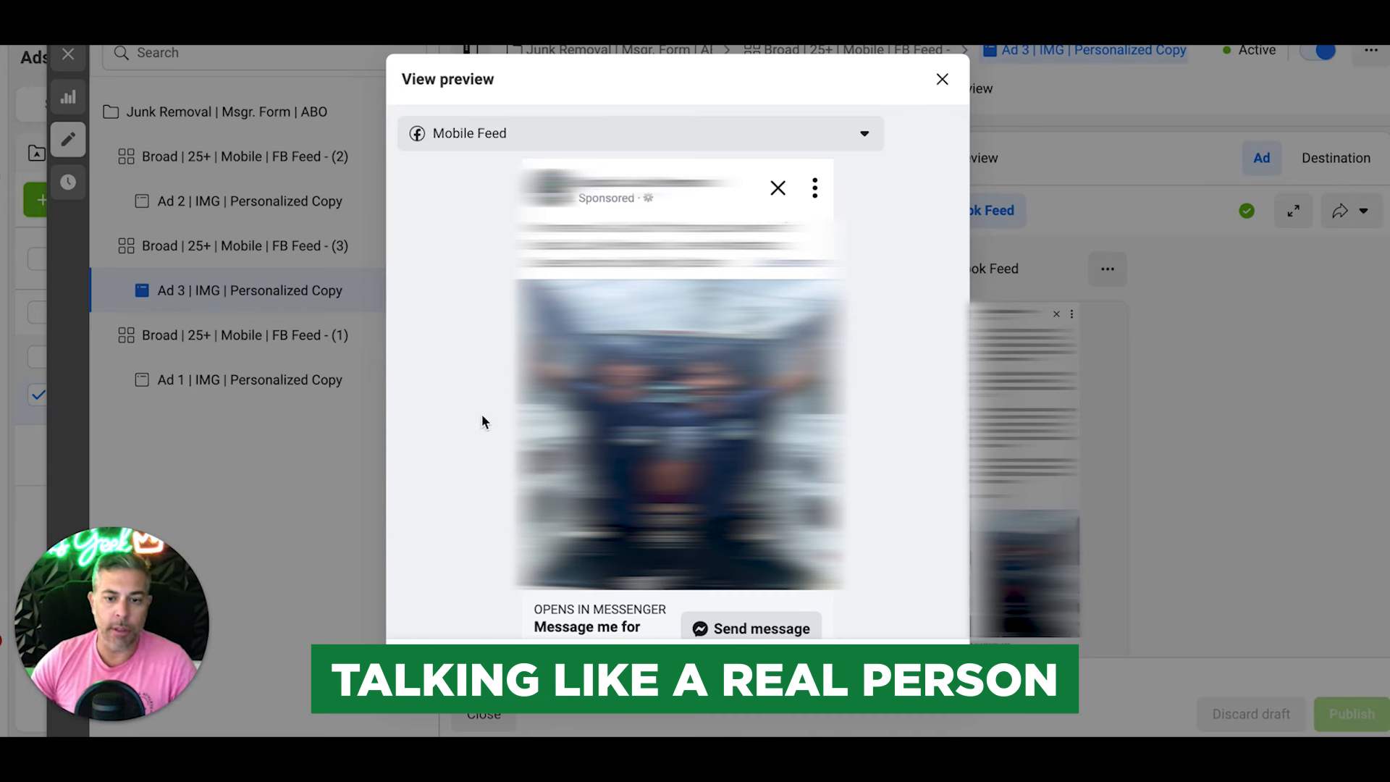
scroll(482, 422, "down", 2)
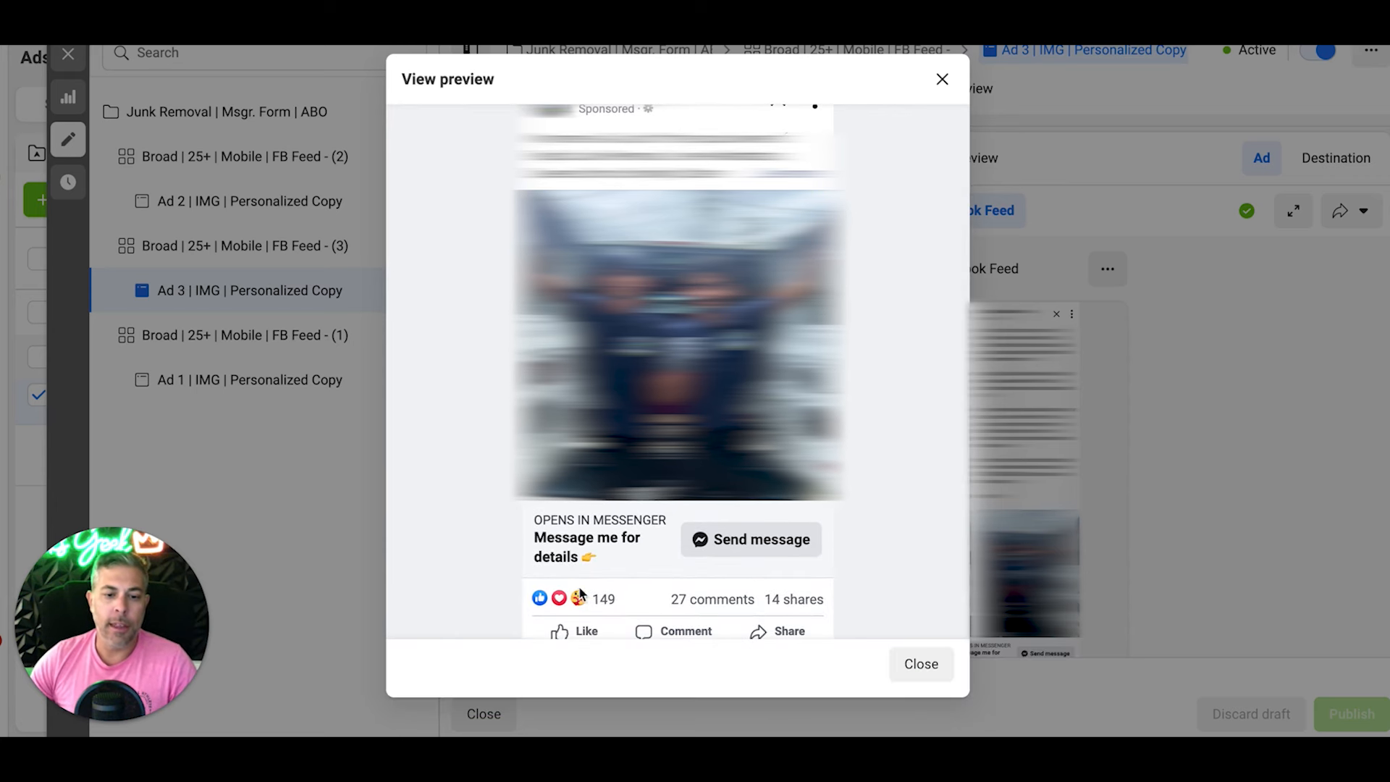